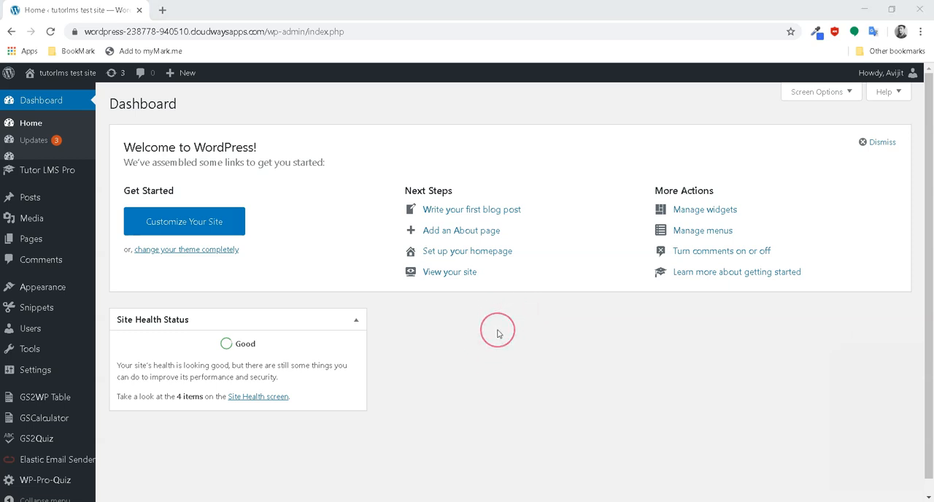
# Download the CSV template from the Tutor LMS Custom User Importer page and open it in Excel
pyautogui.moveTo(46, 171)
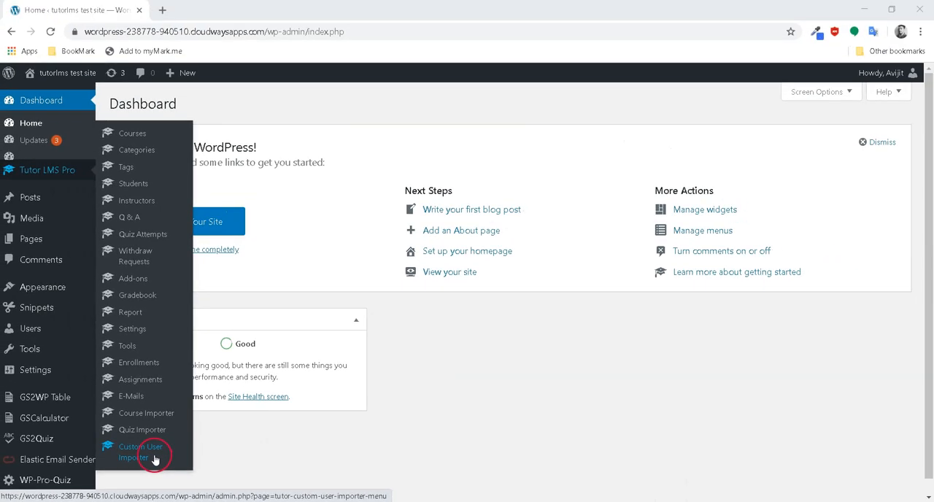
pyautogui.click(155, 458)
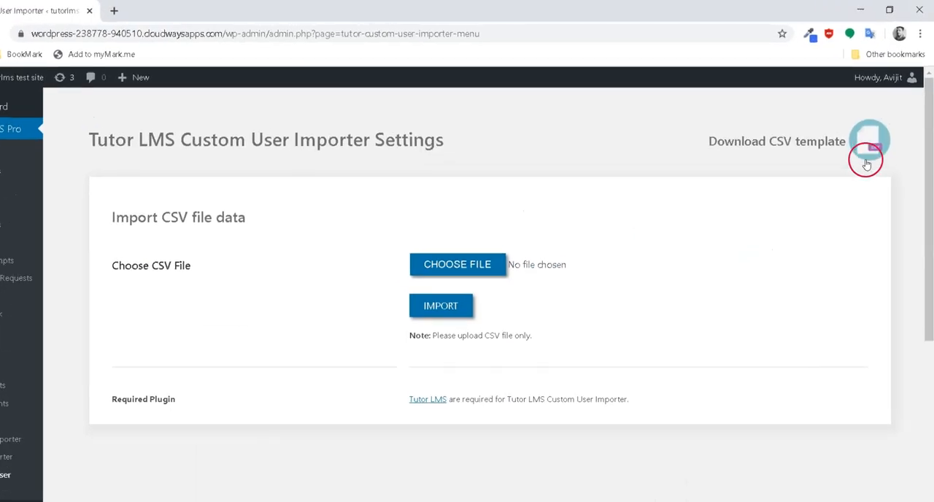
pyautogui.click(844, 213)
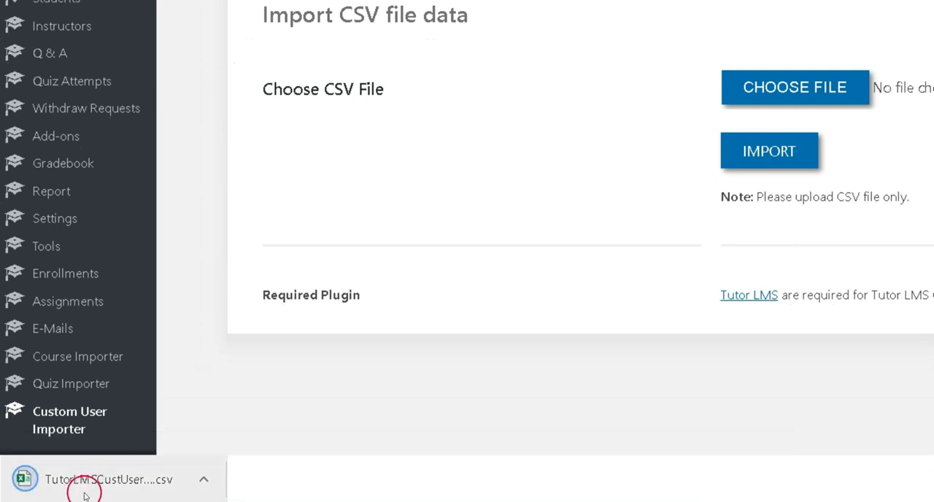
pyautogui.click(105, 487)
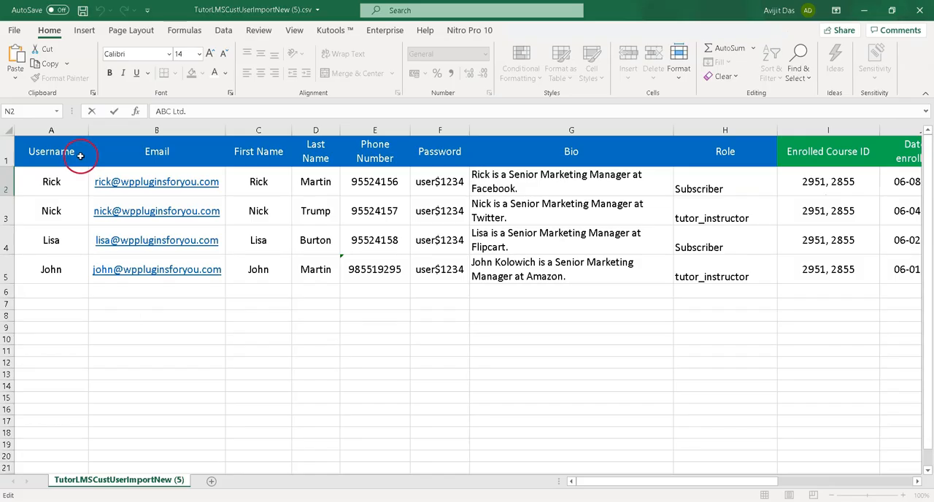
# Examine the template's header row, the user detail columns from Username onward, and the Role column entries
pyautogui.moveTo(81, 156); pyautogui.dragTo(904, 157)
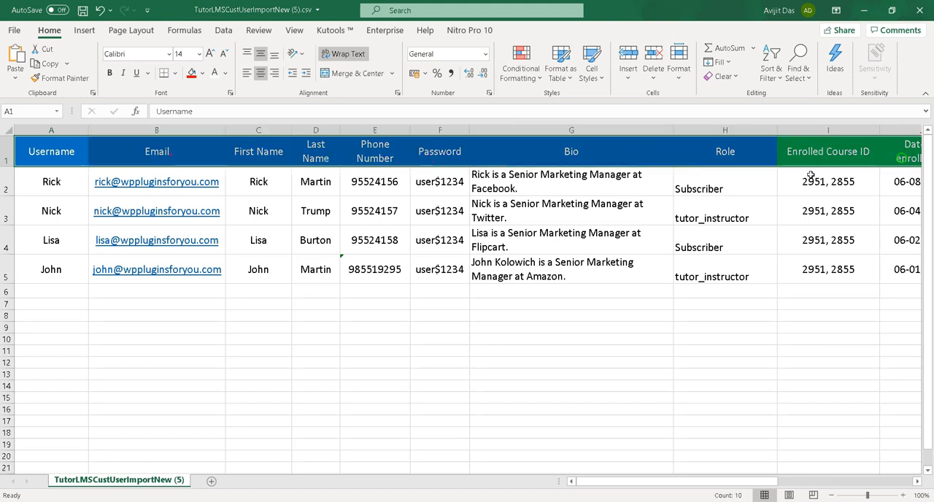
pyautogui.click(561, 354)
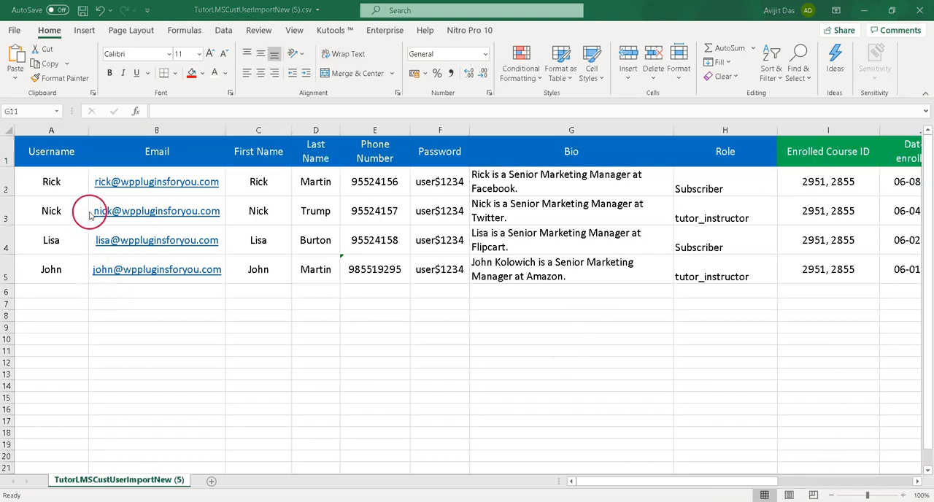
pyautogui.click(72, 157)
pyautogui.moveTo(87, 164); pyautogui.dragTo(129, 320)
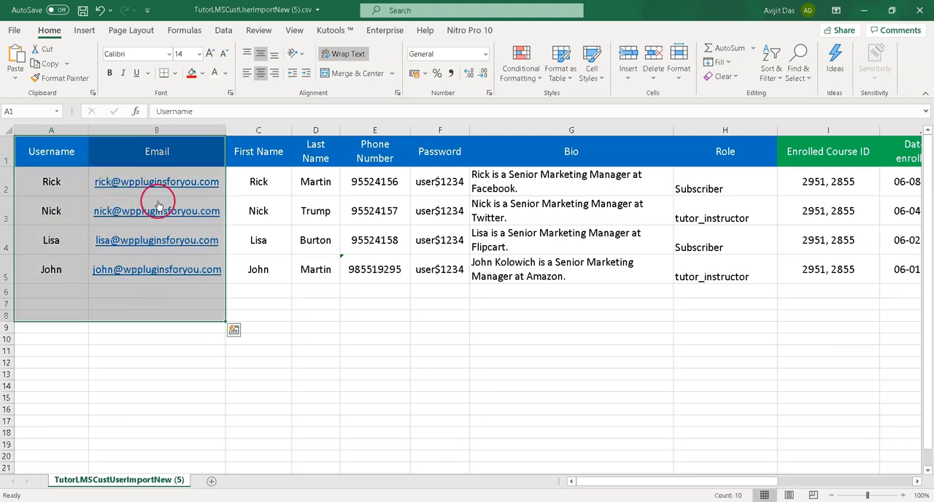
pyautogui.click(741, 162)
pyautogui.moveTo(735, 176); pyautogui.dragTo(709, 345)
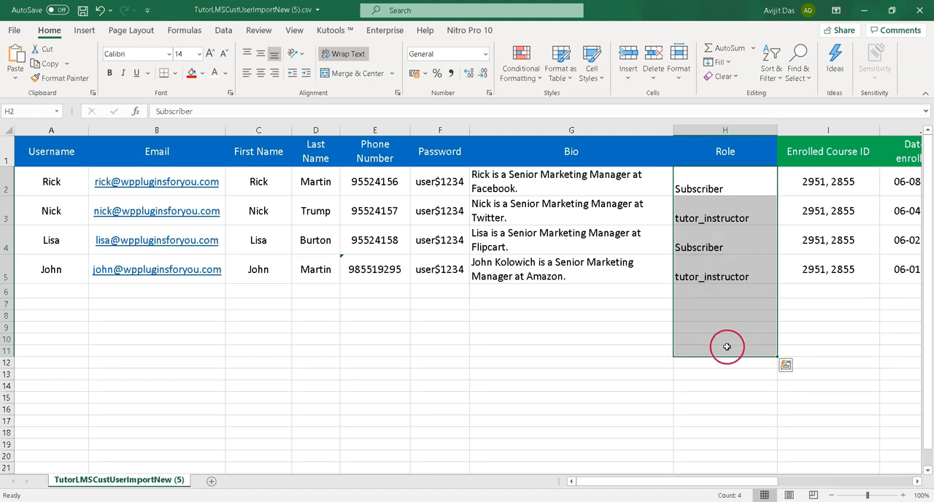
pyautogui.click(719, 467)
# Examine the Enrolled Course ID, Date of enrollment, Completed Course ID and Date of completion columns, plus the remaining organization and purchase columns
pyautogui.moveTo(707, 483); pyautogui.dragTo(807, 459)
pyautogui.moveTo(430, 183); pyautogui.dragTo(423, 268)
pyautogui.moveTo(603, 179); pyautogui.dragTo(588, 269)
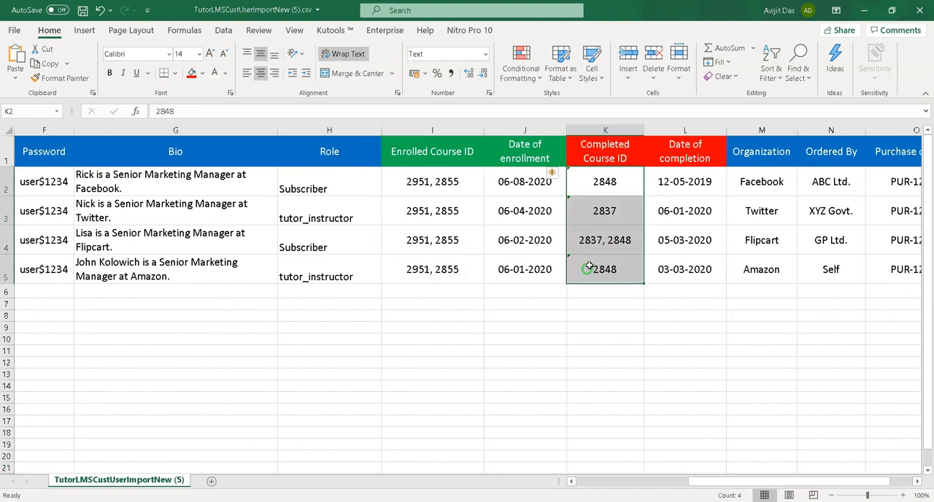
pyautogui.moveTo(446, 186); pyautogui.dragTo(435, 277)
pyautogui.moveTo(588, 183); pyautogui.dragTo(605, 264)
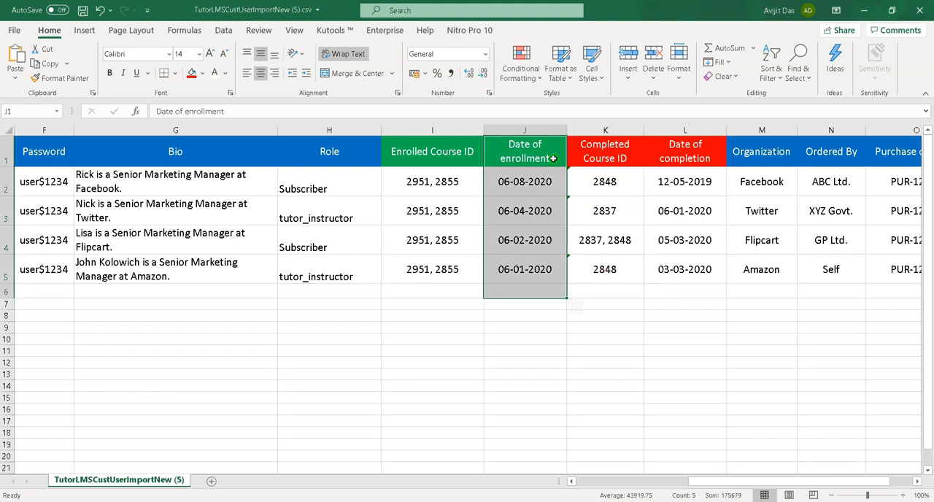
pyautogui.moveTo(549, 154); pyautogui.dragTo(518, 313)
pyautogui.moveTo(706, 154); pyautogui.dragTo(661, 322)
pyautogui.moveTo(525, 183); pyautogui.dragTo(519, 290)
pyautogui.moveTo(701, 186); pyautogui.dragTo(690, 290)
pyautogui.moveTo(729, 480); pyautogui.dragTo(784, 467)
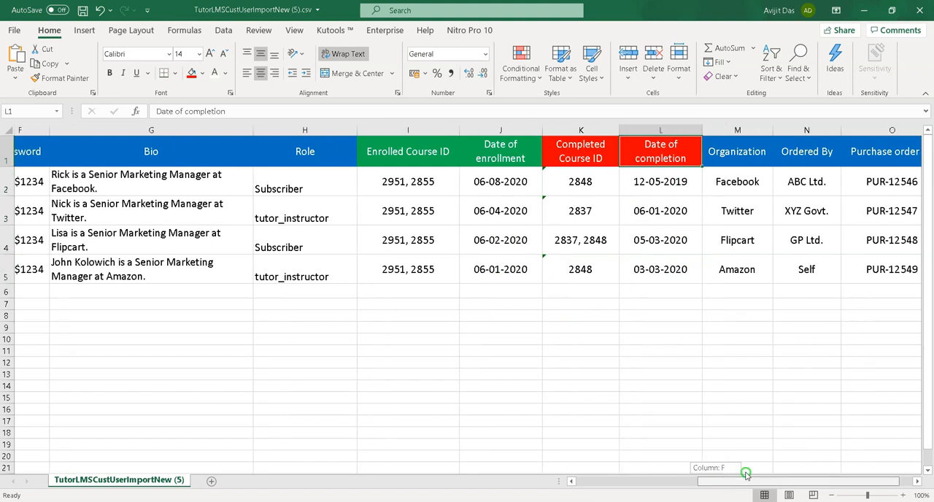
pyautogui.moveTo(706, 162); pyautogui.dragTo(848, 294)
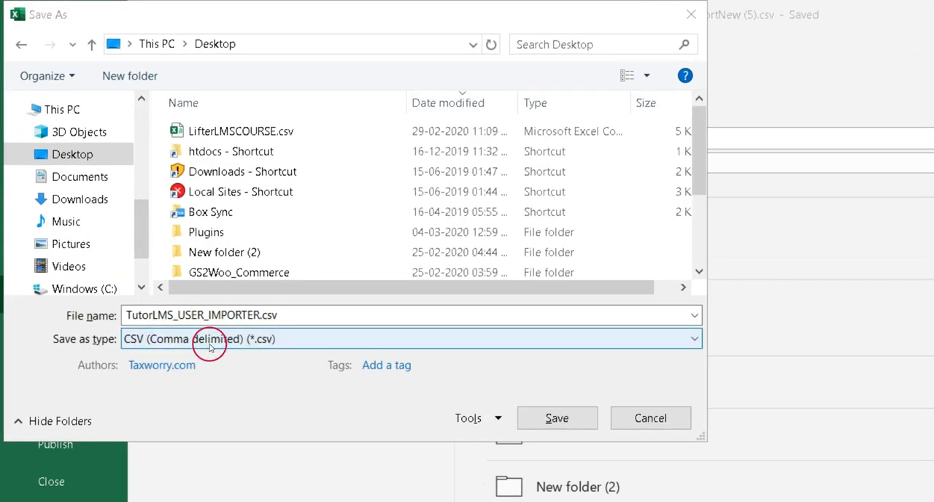
# Save the spreadsheet to the Desktop as TutorLMS_USER_IMPORTER.csv in CSV (Comma delimited) format
pyautogui.click(555, 415)
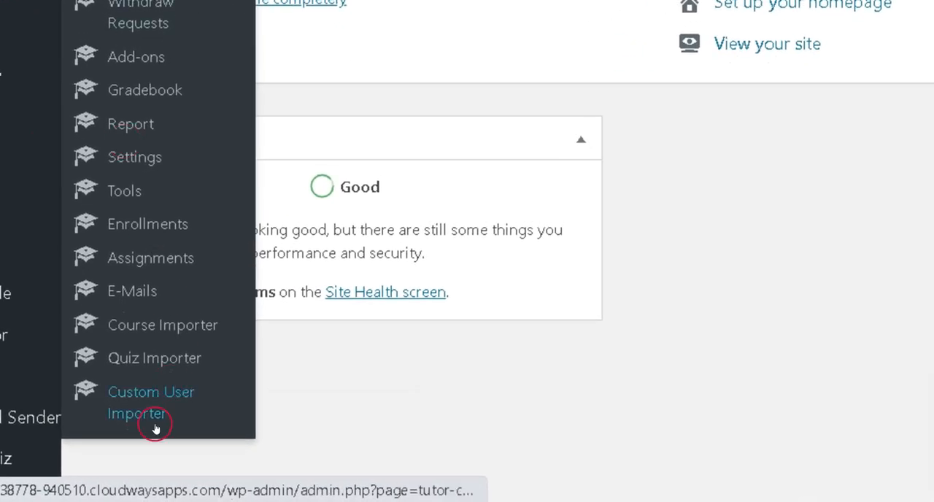
# Return to the browser's Custom User Importer page and import TutorLMS_USER_IMPORTER.csv from the Desktop
pyautogui.click(143, 414)
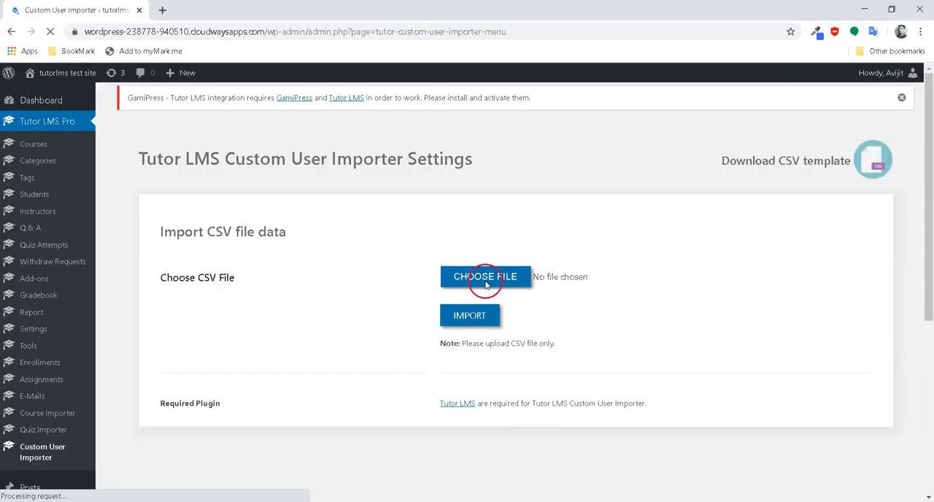
pyautogui.click(481, 290)
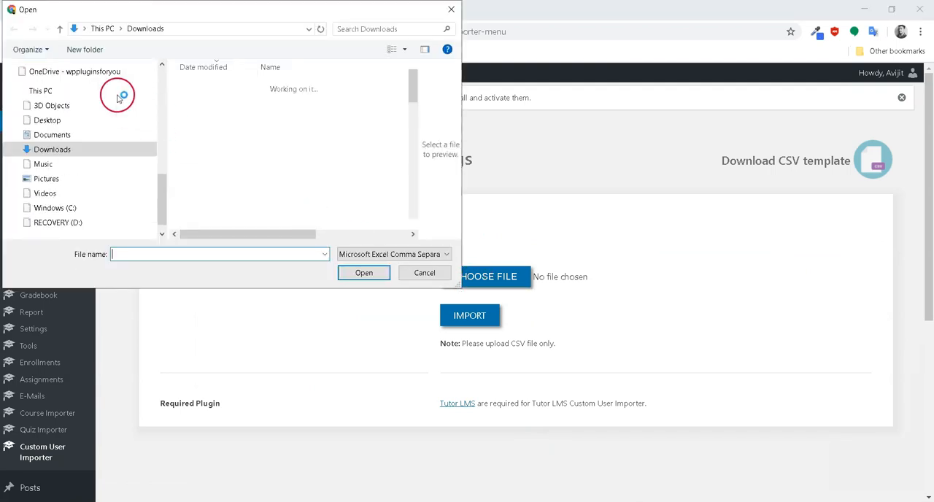
pyautogui.click(51, 121)
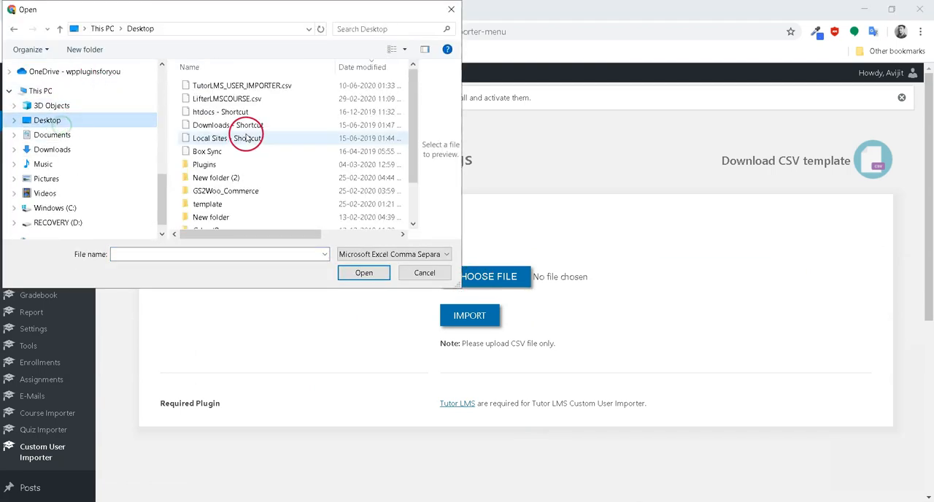
pyautogui.click(246, 86)
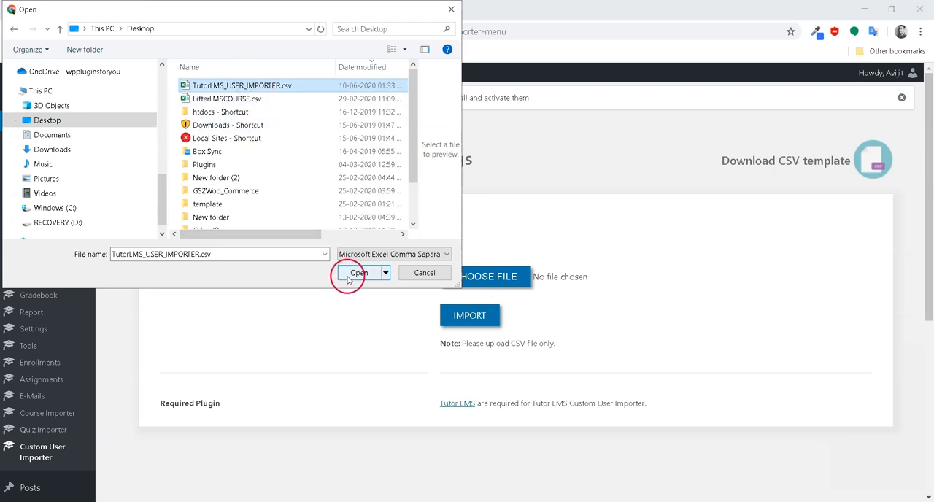
pyautogui.click(348, 275)
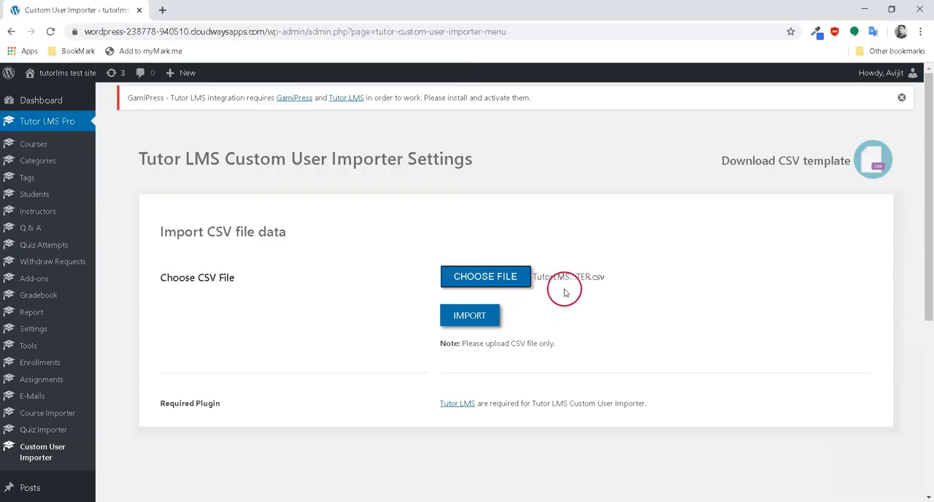
pyautogui.click(469, 321)
pyautogui.click(471, 329)
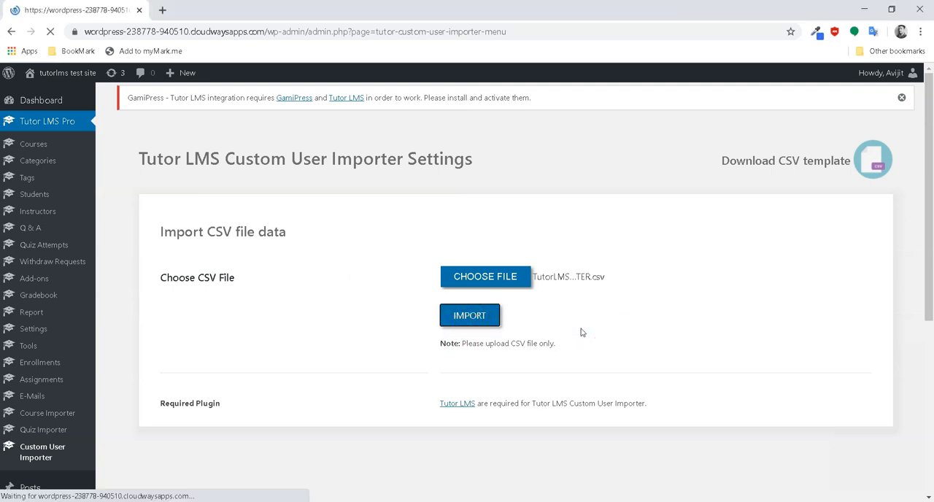
# Review the import updating status messages below the CSV import form
pyautogui.scroll(-2, 582, 333)
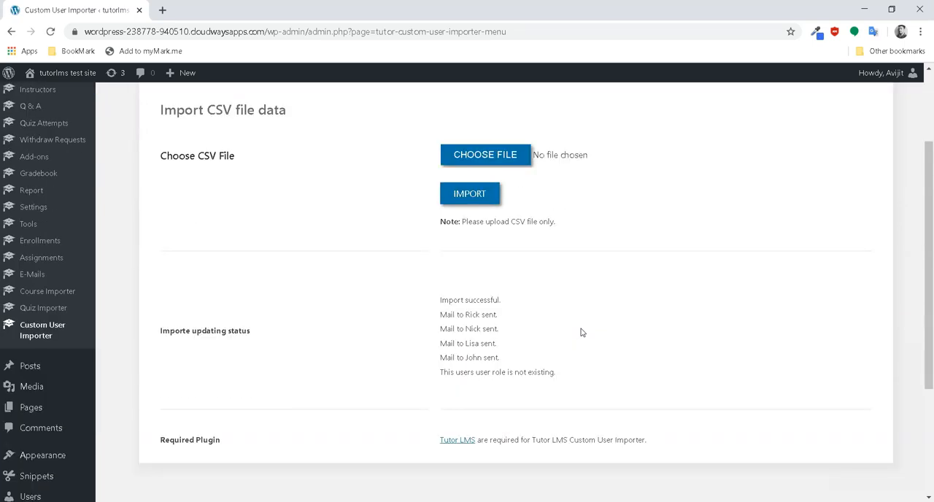
pyautogui.moveTo(439, 302); pyautogui.dragTo(504, 300)
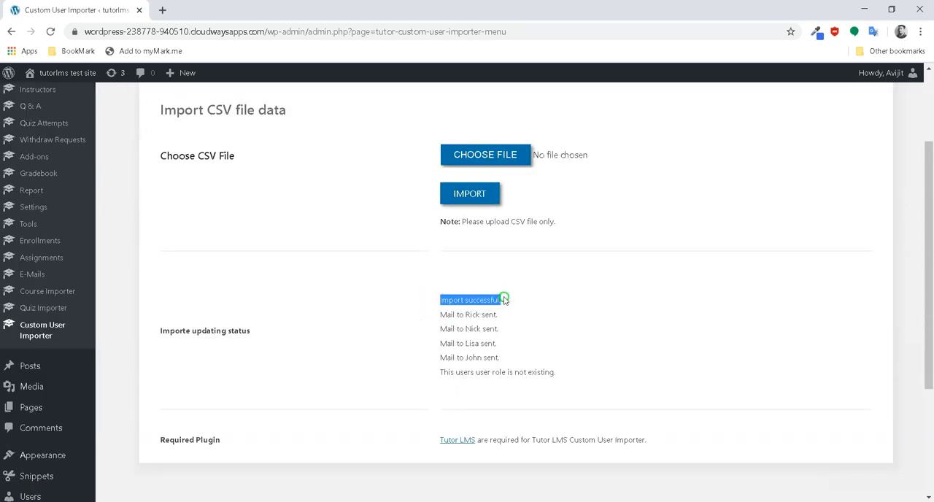
pyautogui.moveTo(432, 322); pyautogui.dragTo(477, 318)
pyautogui.moveTo(430, 335); pyautogui.dragTo(498, 342)
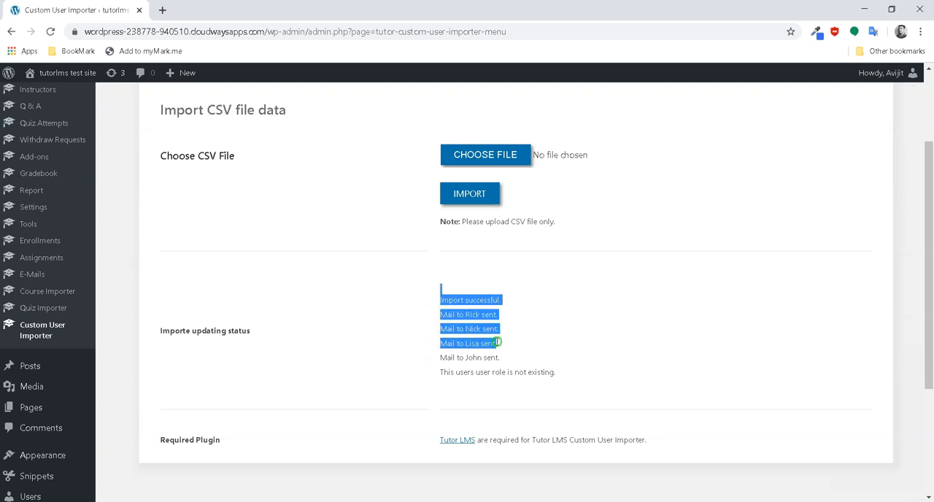
pyautogui.click(487, 395)
pyautogui.scroll(3, 122, 315)
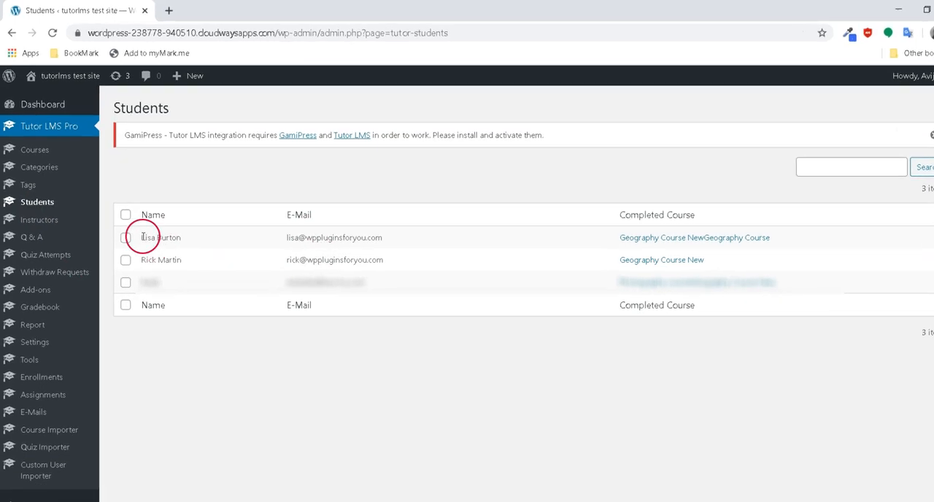
# Check the imported students' names, e-mails and completed courses in the Tutor LMS Students list
pyautogui.moveTo(143, 237); pyautogui.dragTo(165, 237)
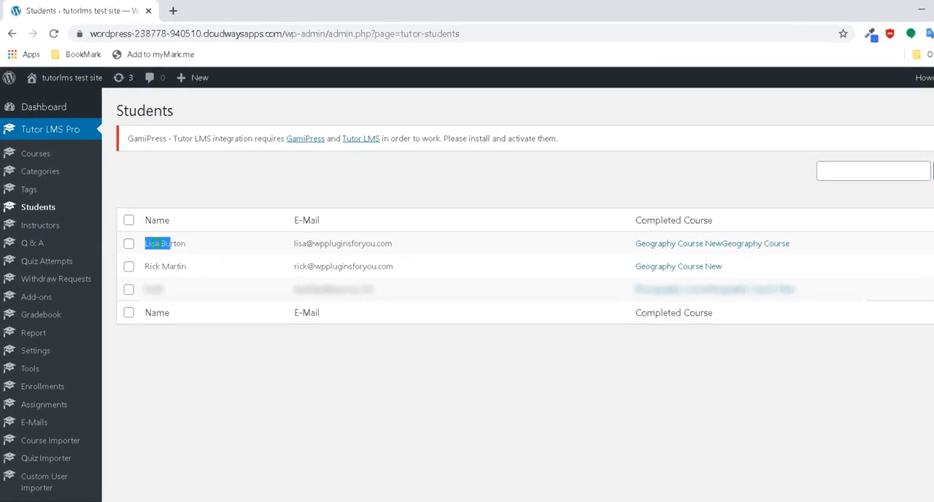
pyautogui.moveTo(145, 266); pyautogui.dragTo(159, 265)
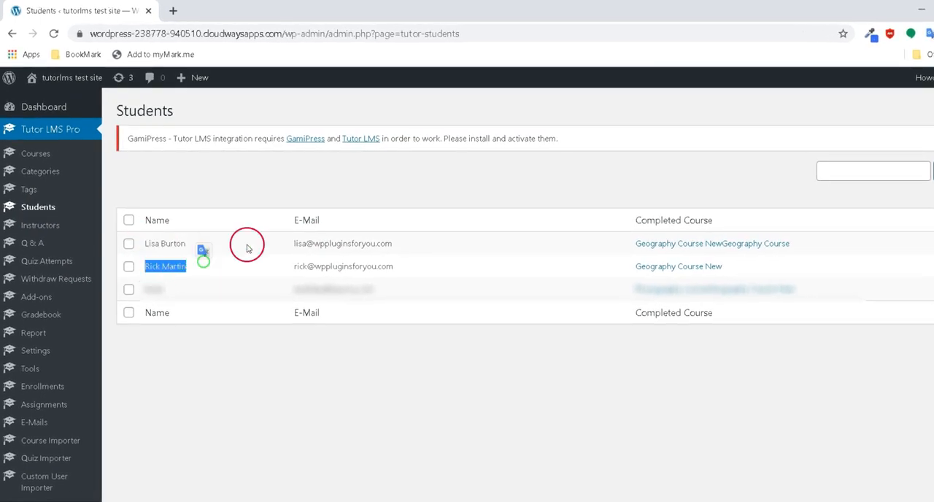
pyautogui.moveTo(292, 243); pyautogui.dragTo(395, 243)
pyautogui.moveTo(293, 267); pyautogui.dragTo(392, 260)
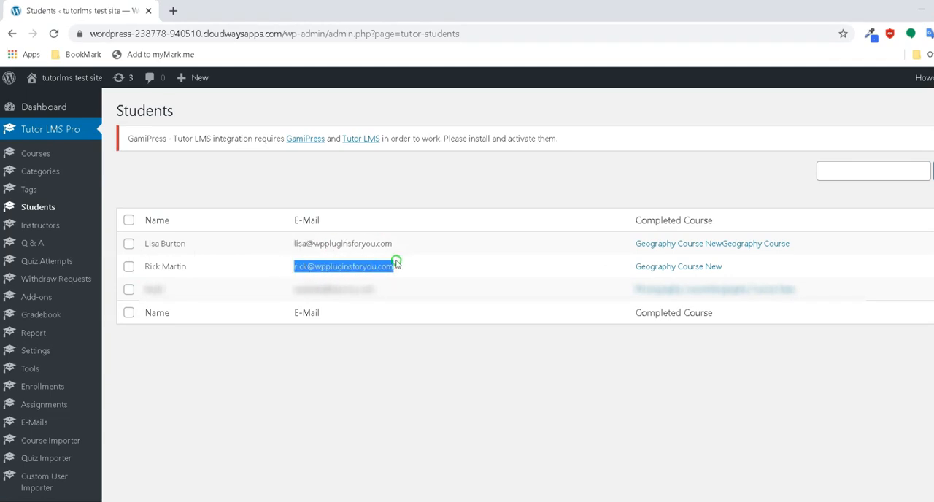
pyautogui.moveTo(632, 243); pyautogui.dragTo(825, 230)
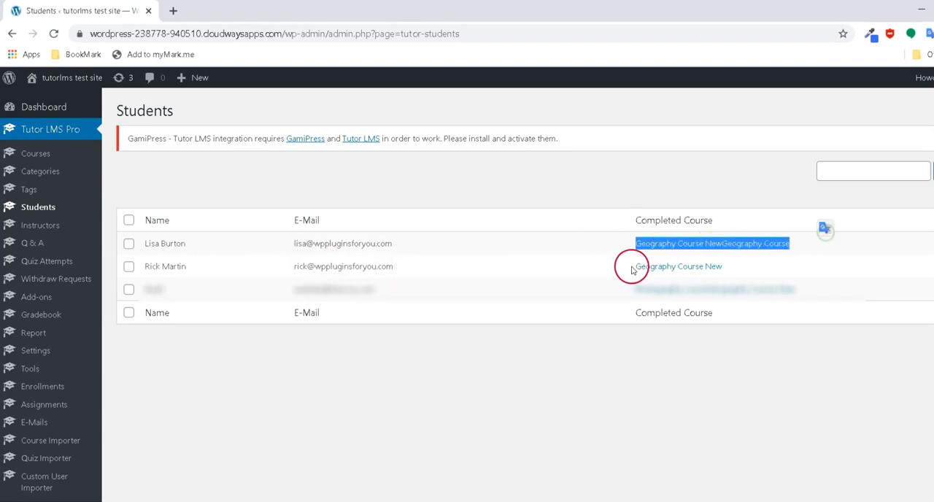
pyautogui.moveTo(634, 270); pyautogui.dragTo(723, 259)
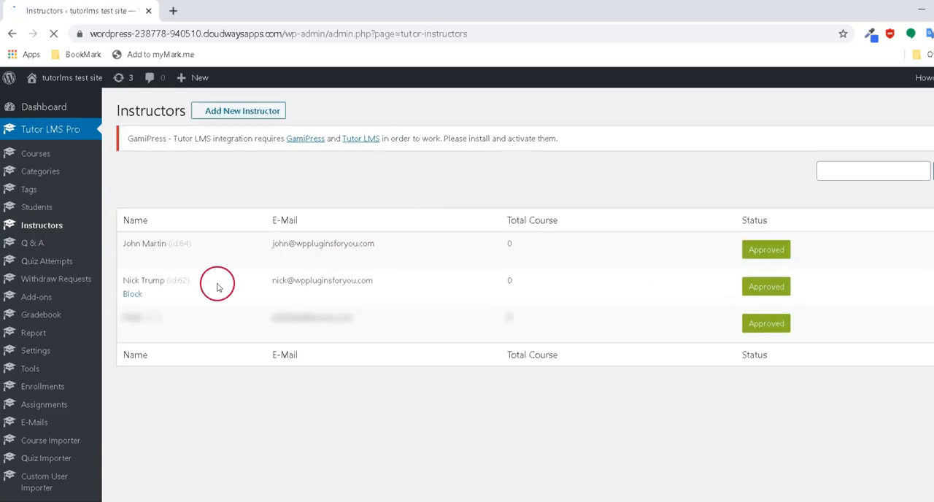
# Check the imported instructors' names and e-mails in the Tutor LMS Instructors list
pyautogui.moveTo(193, 243); pyautogui.dragTo(122, 243)
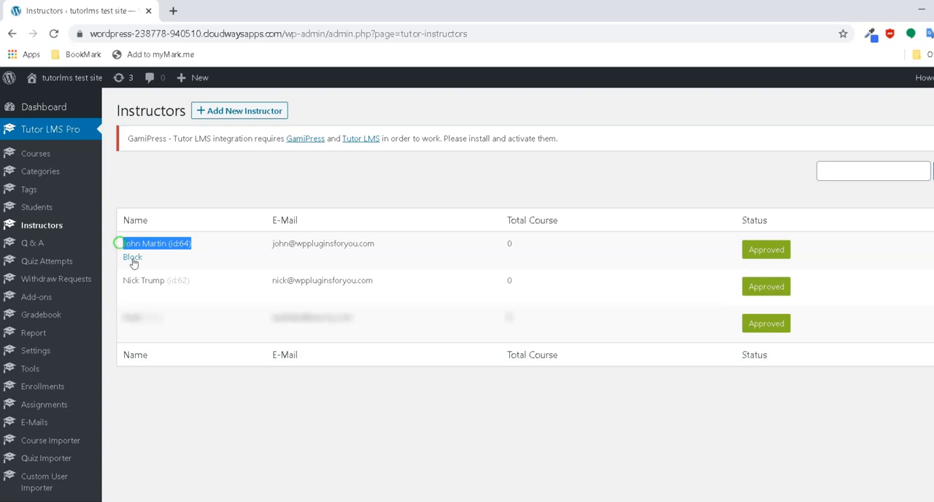
pyautogui.moveTo(194, 277); pyautogui.dragTo(112, 292)
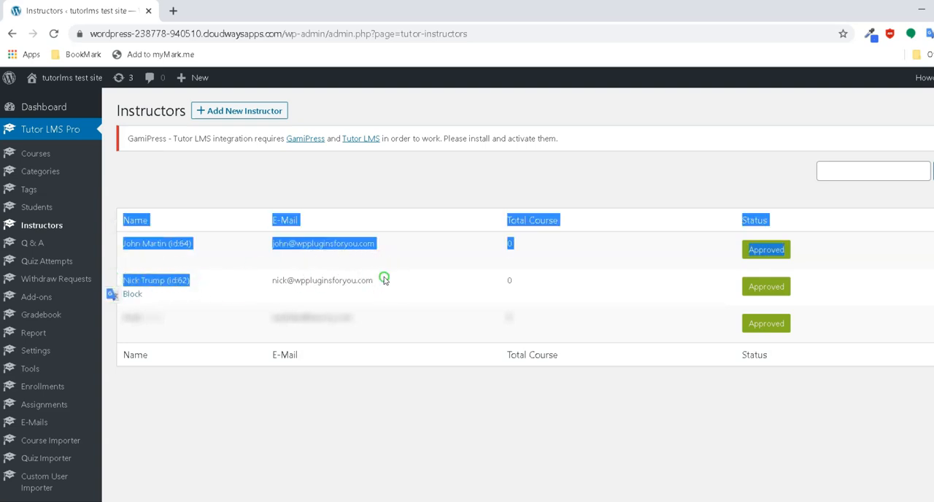
pyautogui.moveTo(383, 280); pyautogui.dragTo(280, 291)
pyautogui.moveTo(389, 235); pyautogui.dragTo(293, 260)
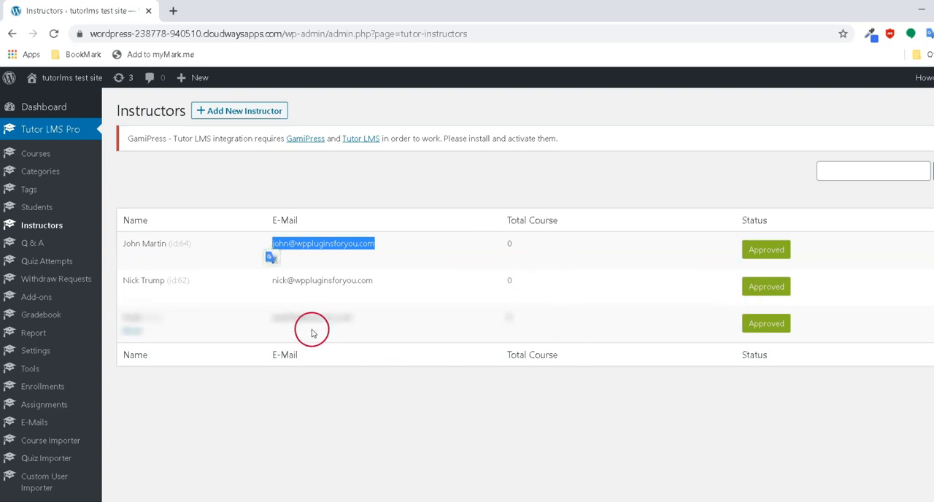
pyautogui.click(375, 415)
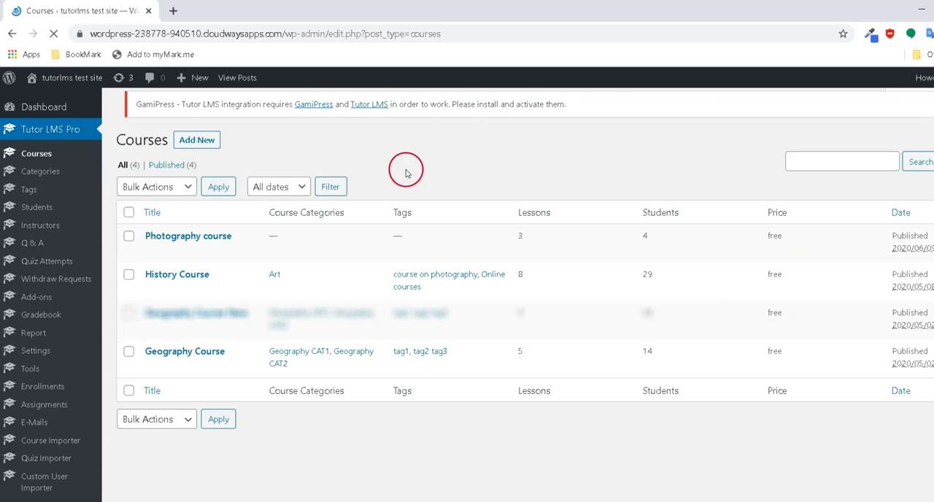
# Open the Photography course for editing from the Courses list and check its assigned instructors
pyautogui.moveTo(225, 246)
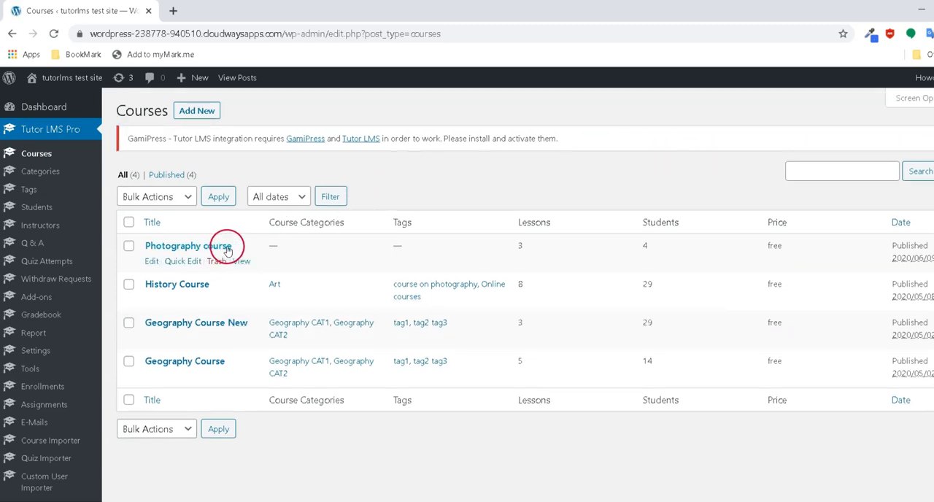
pyautogui.click(153, 261)
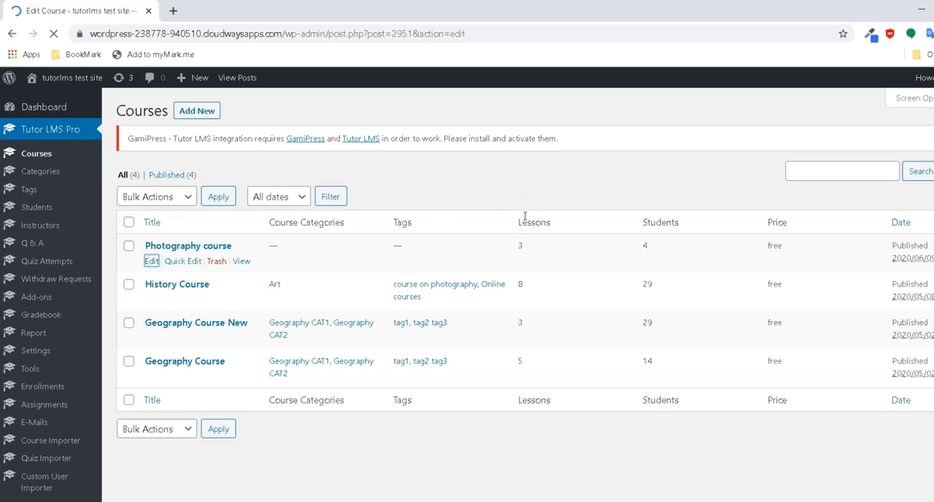
pyautogui.scroll(-10, 524, 216)
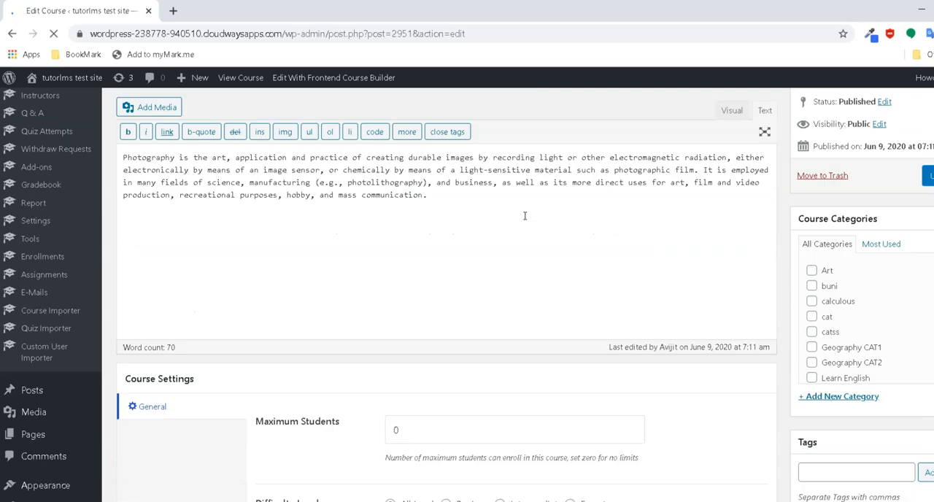
pyautogui.scroll(-10, 523, 216)
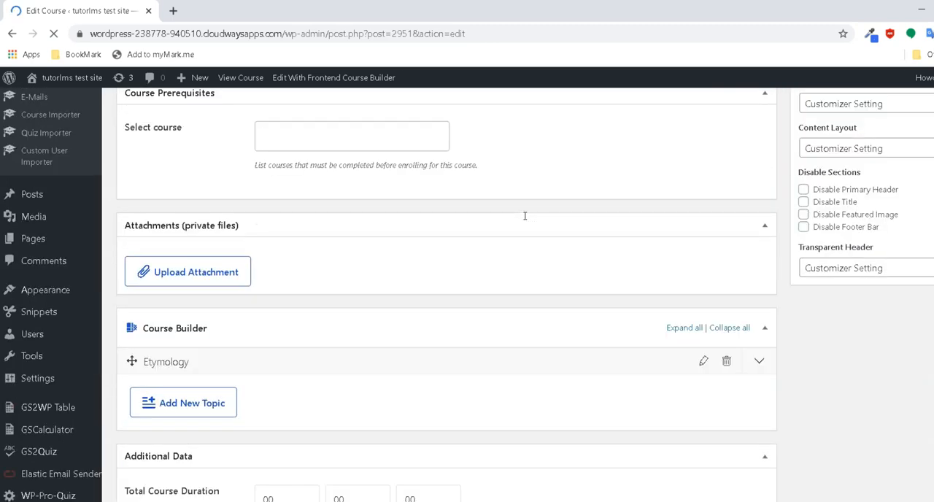
pyautogui.scroll(-5, 523, 216)
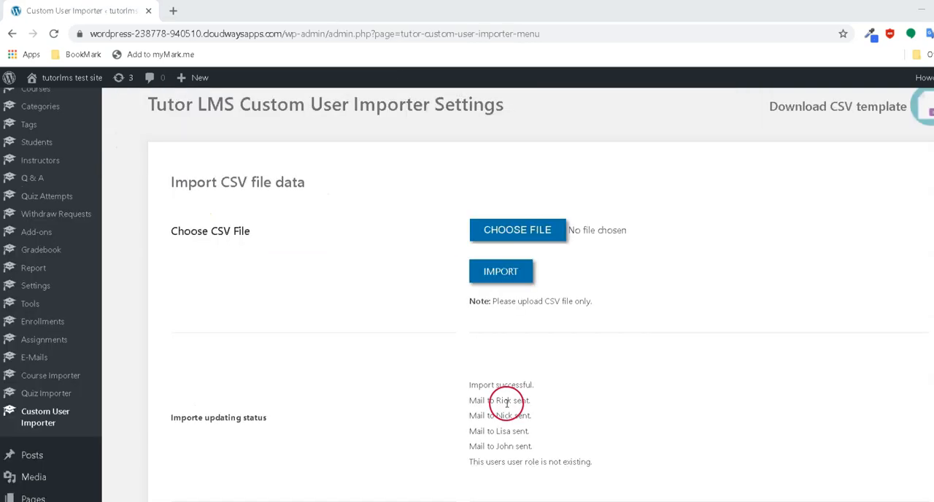
# Review the mail notification entry for each imported user in the Custom User Importer's status section
pyautogui.doubleClick(505, 401)
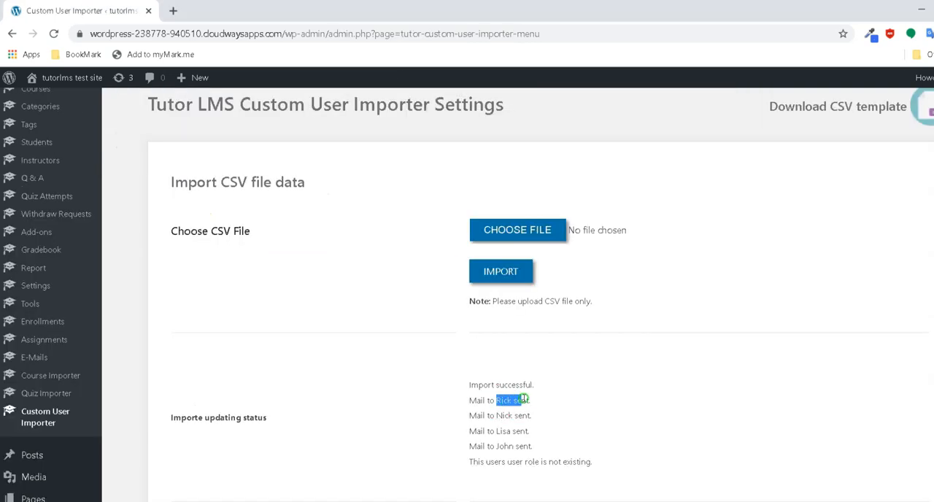
pyautogui.doubleClick(505, 415)
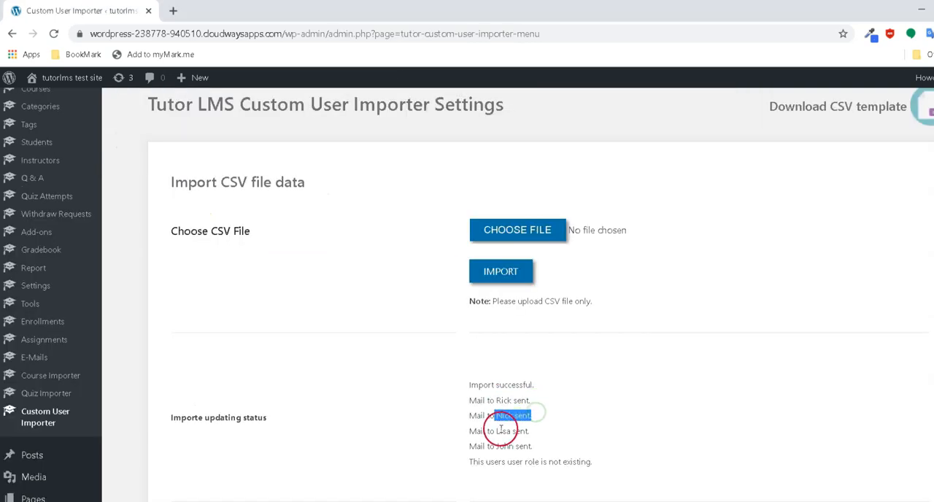
pyautogui.moveTo(500, 430); pyautogui.dragTo(530, 426)
pyautogui.click(501, 447)
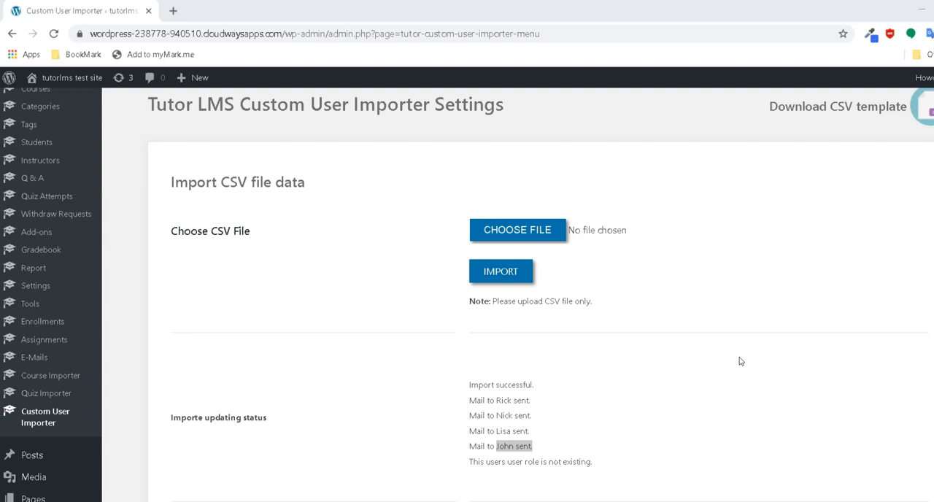
pyautogui.click(715, 442)
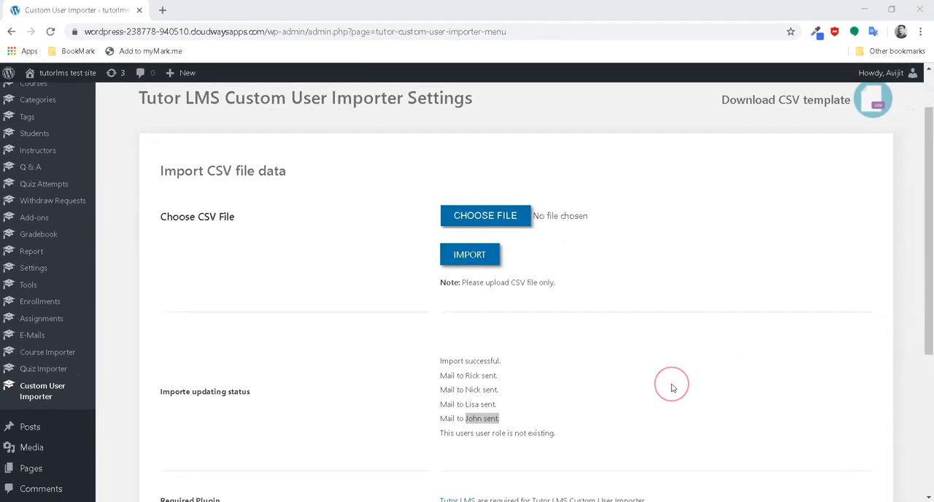